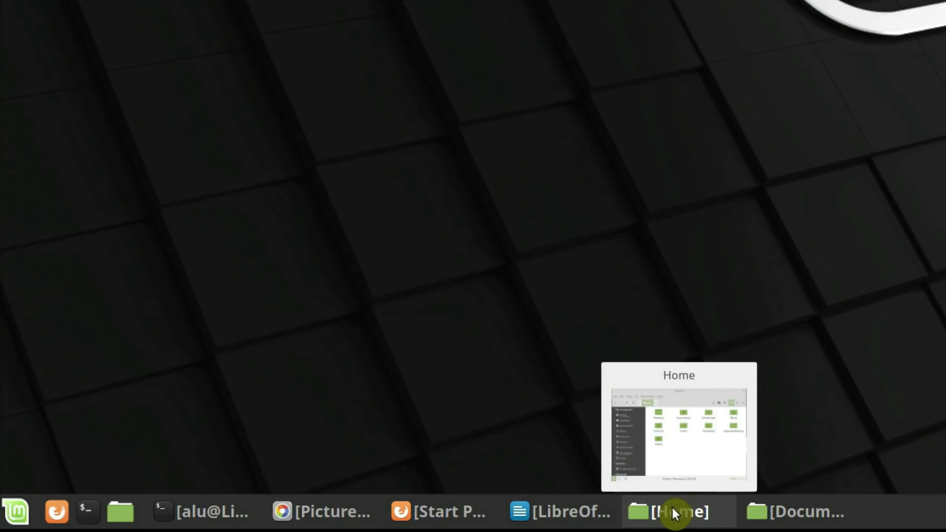
- Inspect the taskbar context menus for the Home and file-manager windows
right_click(671, 506)
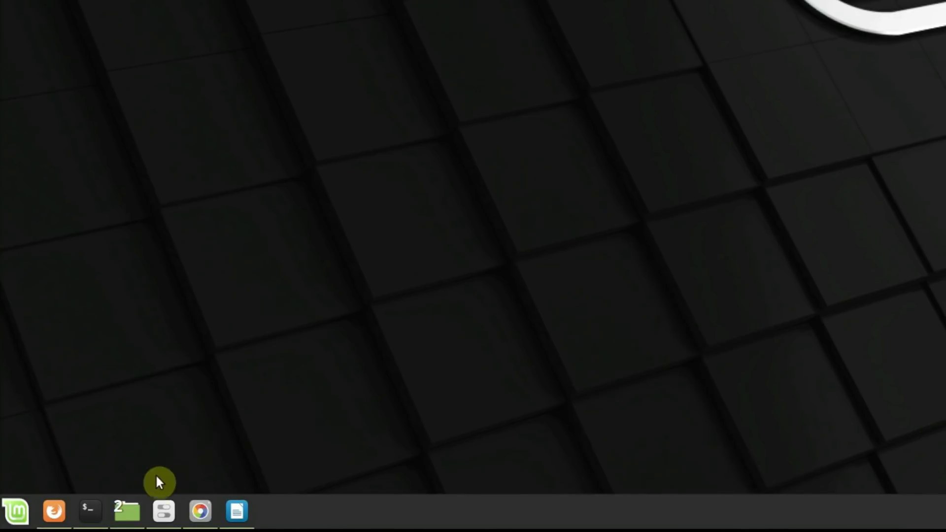
mouse_move(124, 515)
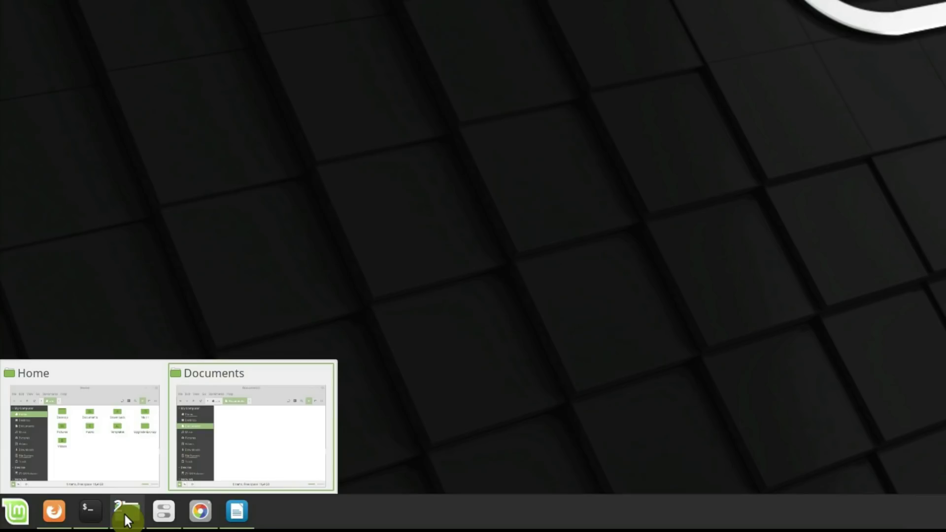
right_click(127, 510)
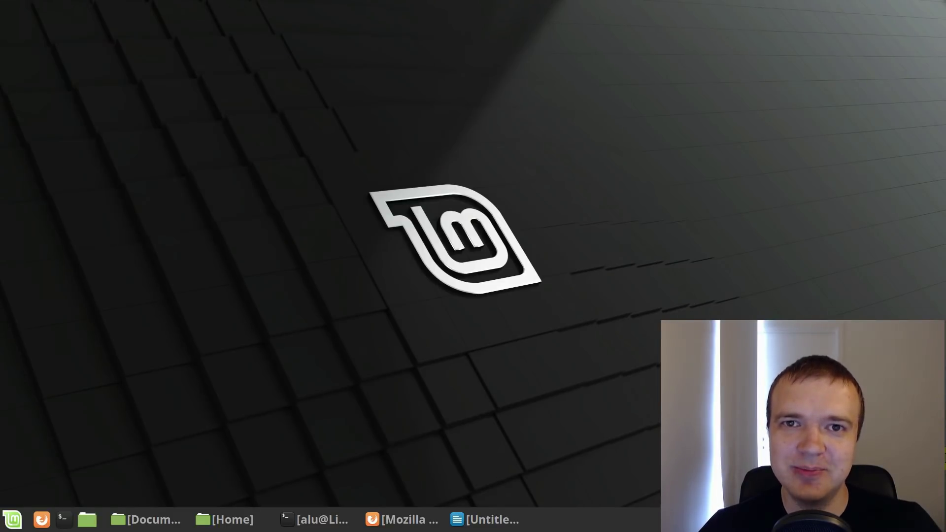
- In System Settings > Applets > Download, search 'icing' and install Icing Task Manager
click(12, 520)
click(34, 318)
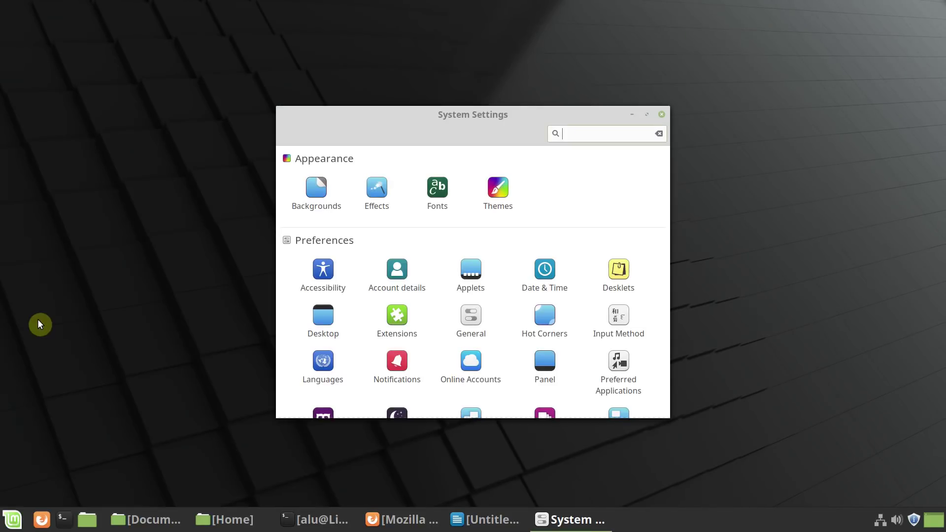
click(471, 274)
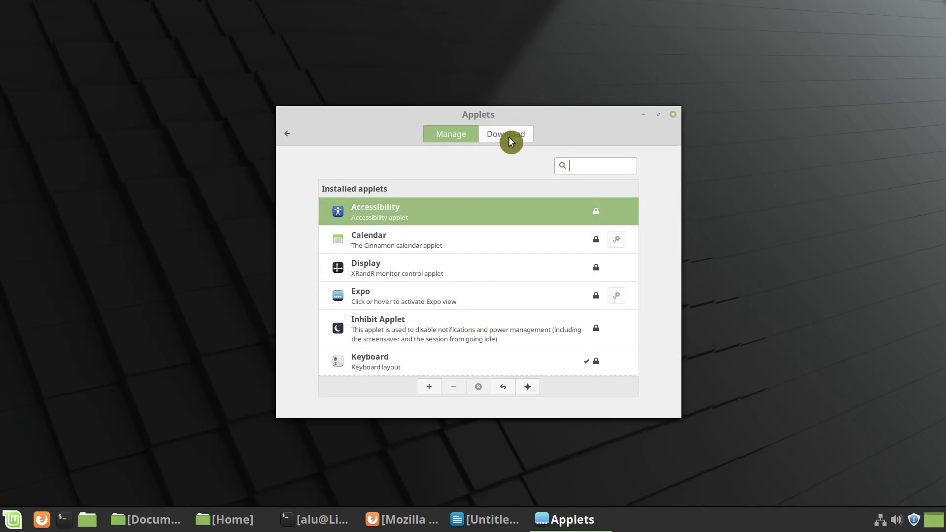
click(508, 134)
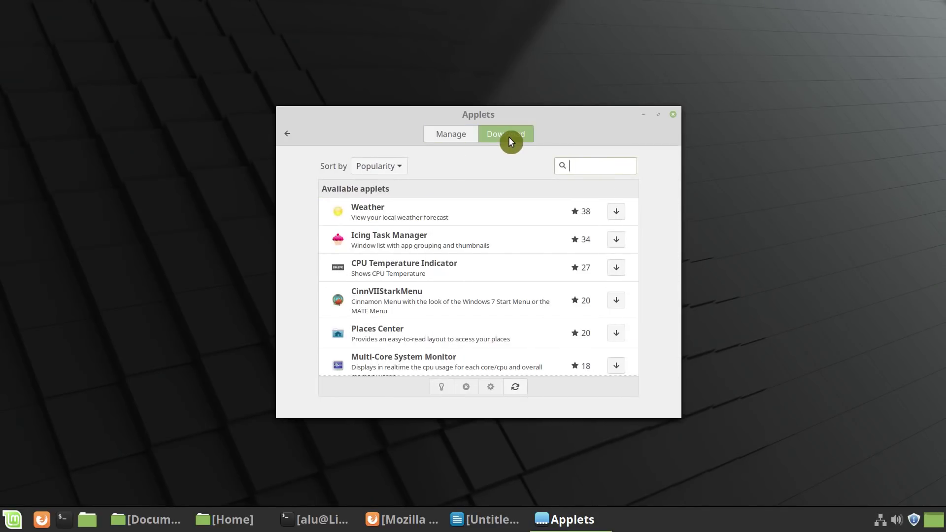
click(581, 169)
text(icing)
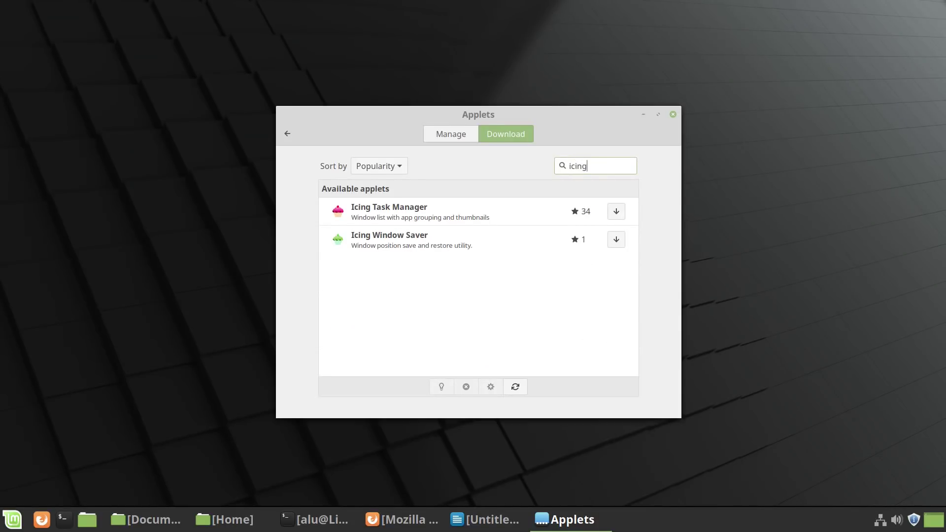
click(457, 216)
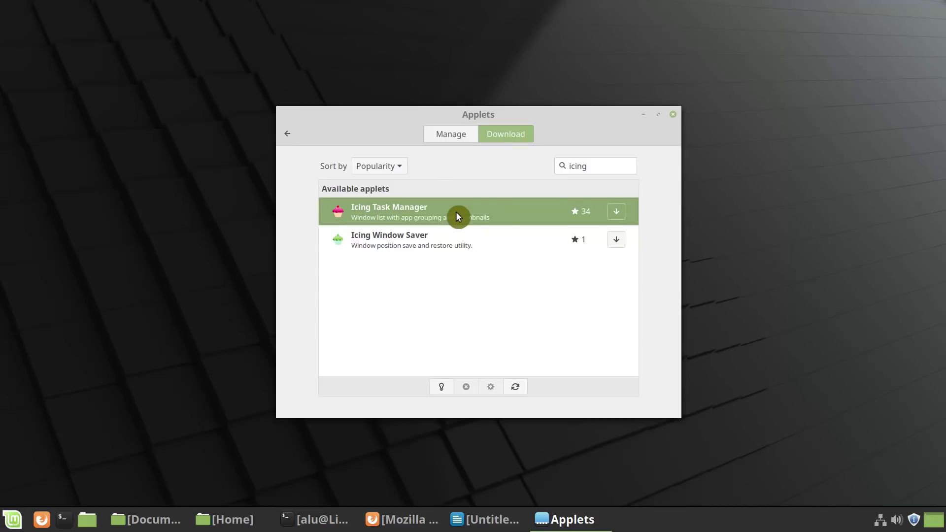
click(619, 214)
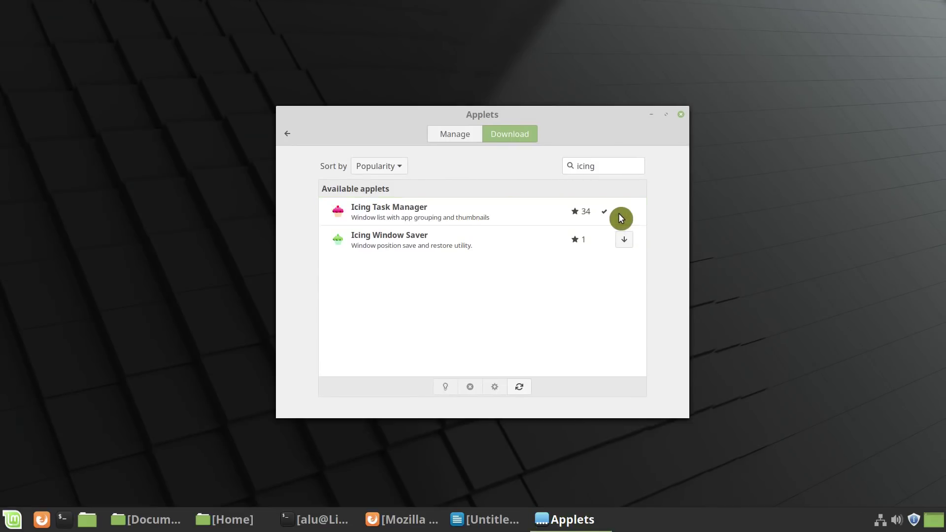
- On the Manage tab, select Icing Task Manager and add it to the panel
click(456, 137)
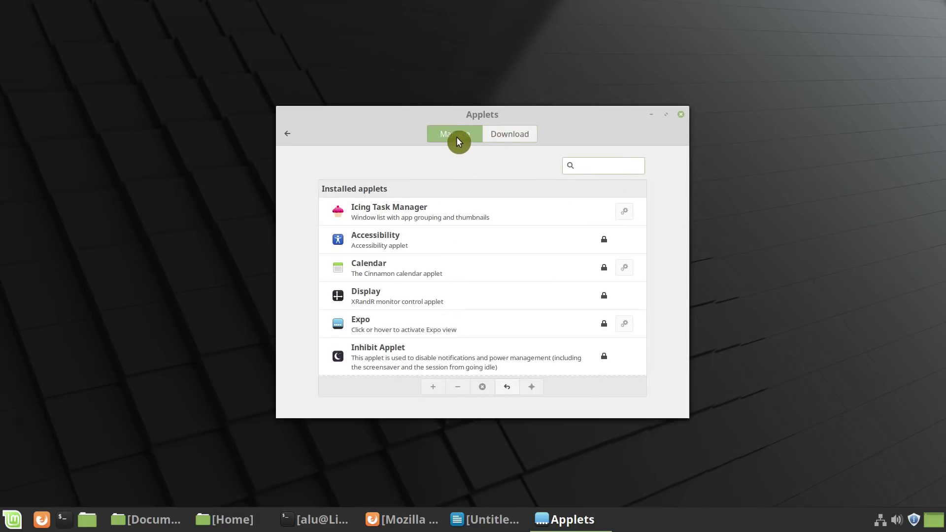
click(495, 212)
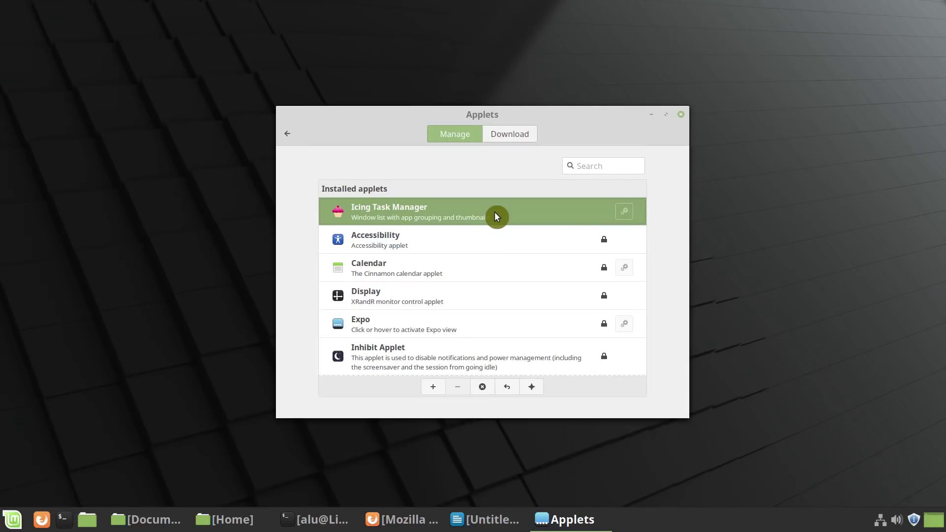
click(434, 387)
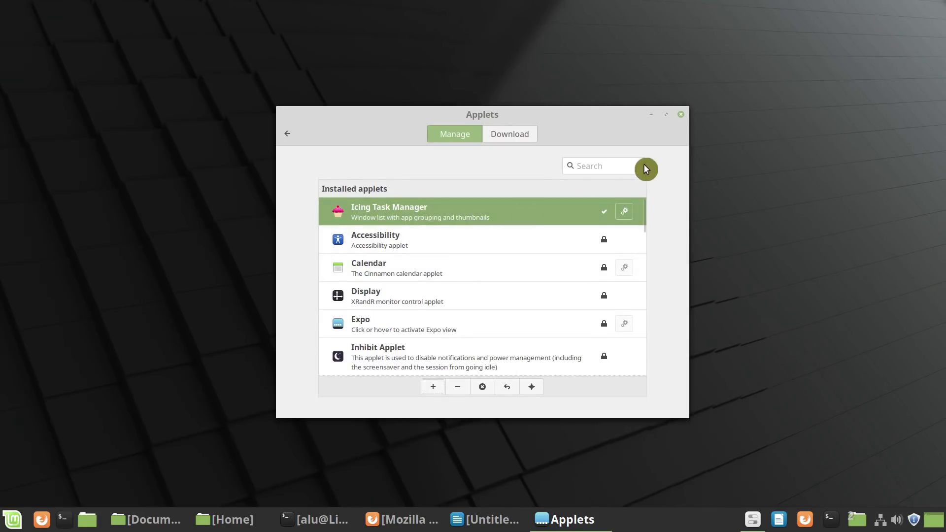
- Close Applets, enable panel edit mode and drag Icing Task Manager to the panel's left end
click(682, 118)
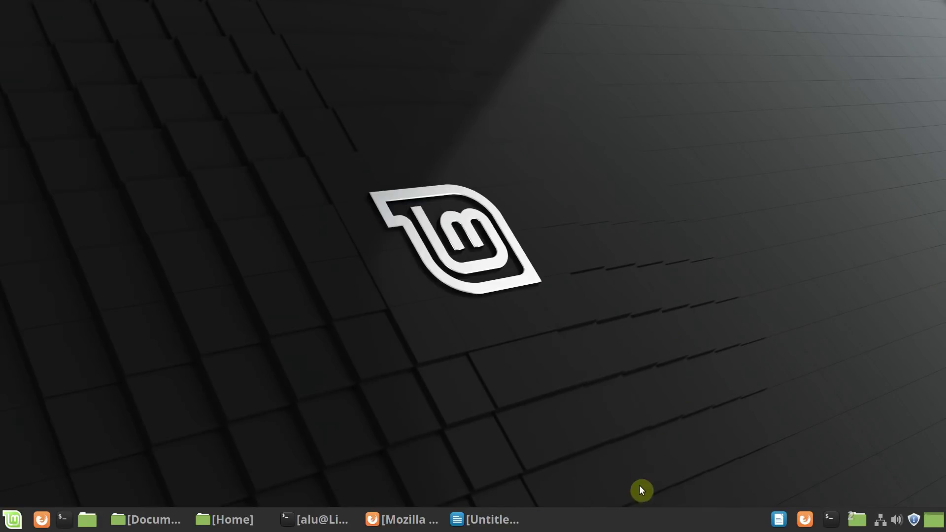
right_click(630, 518)
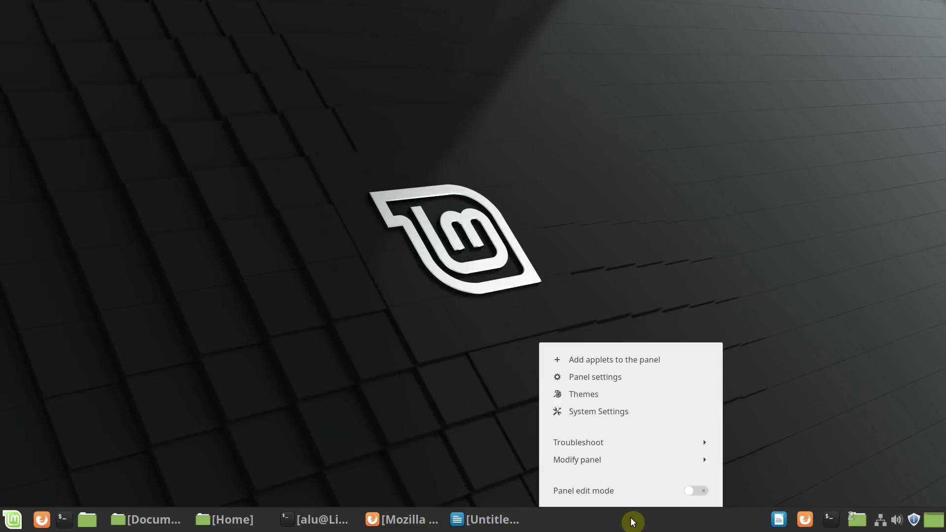
click(692, 490)
drag(758, 516, 42, 521)
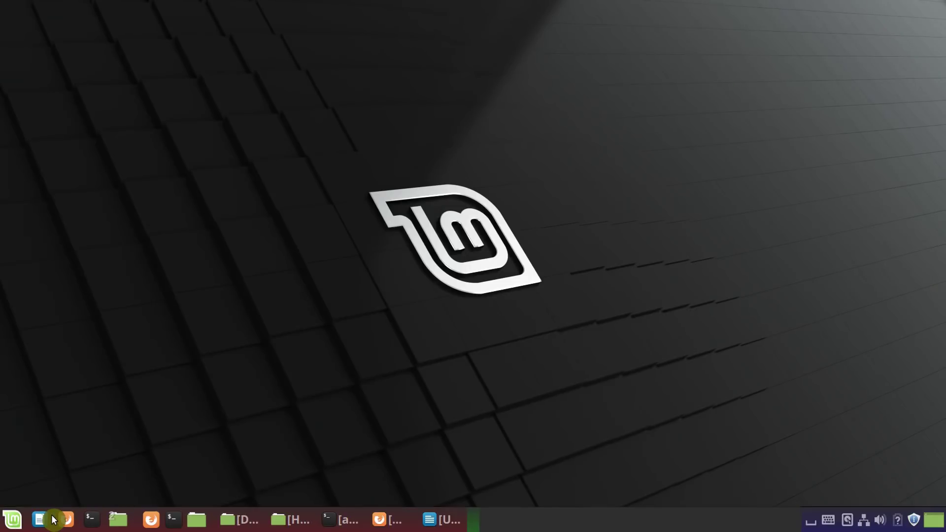
- Remove the Window list and Panel launchers applets, then turn off panel edit mode
right_click(352, 521)
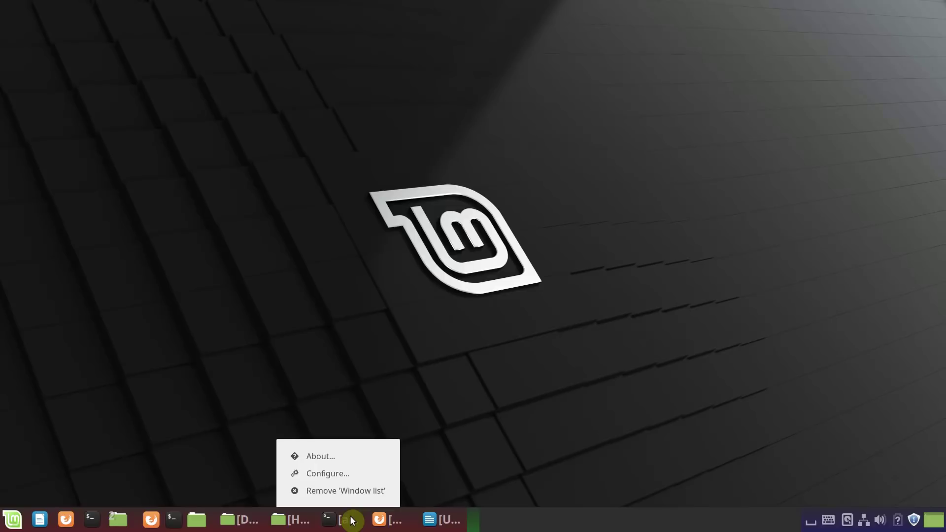
click(357, 493)
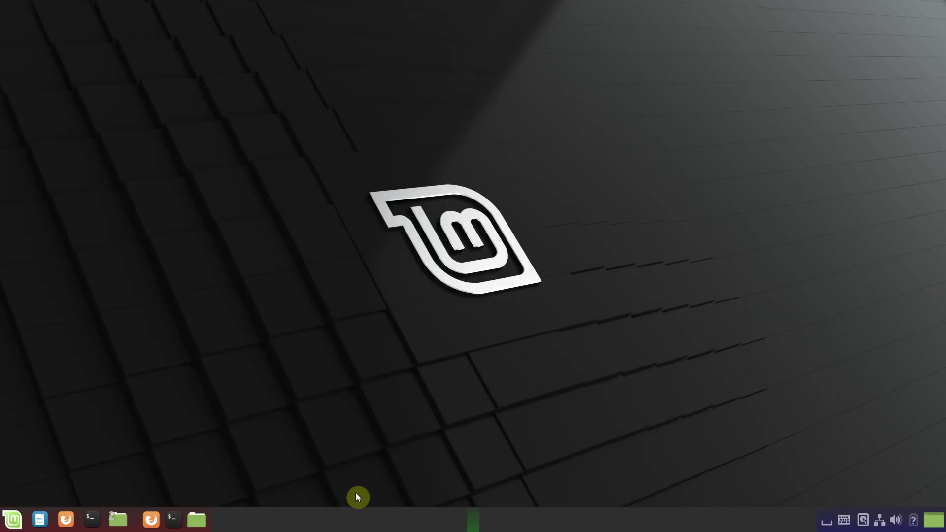
right_click(153, 521)
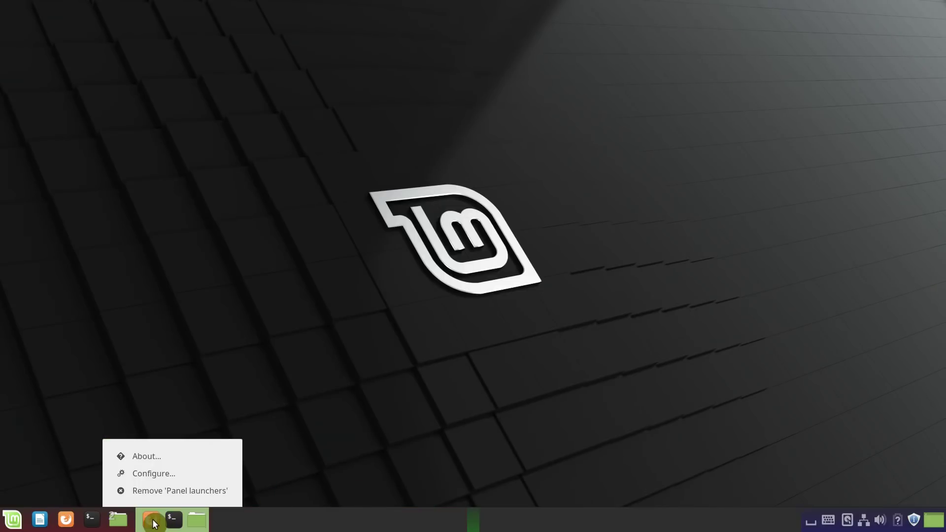
click(154, 493)
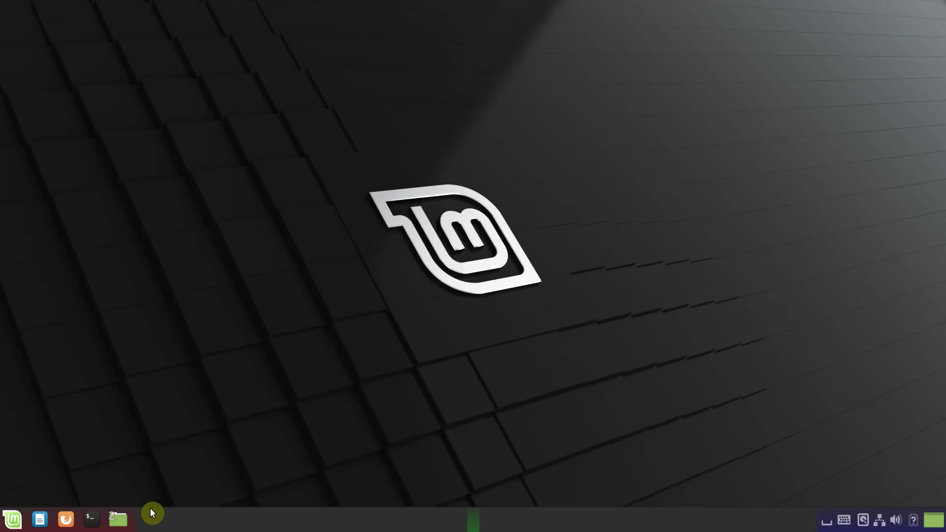
right_click(587, 519)
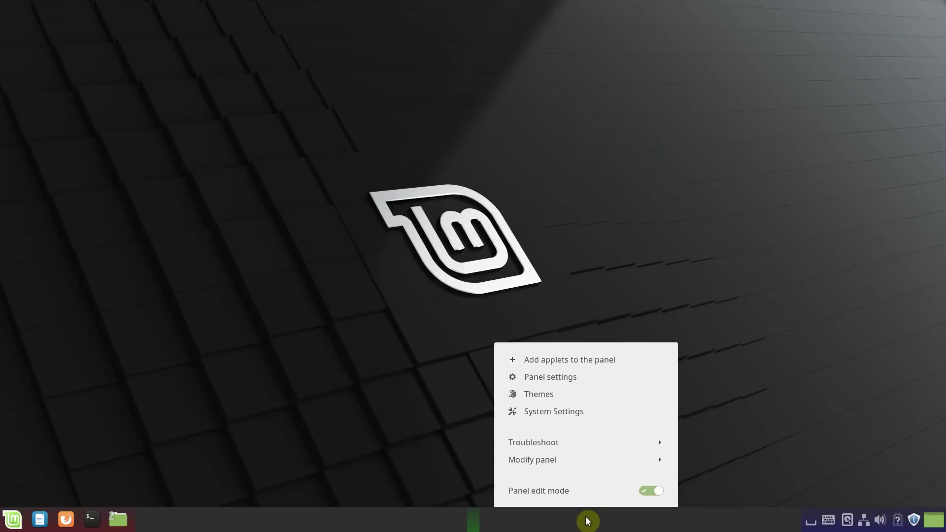
click(646, 492)
click(339, 456)
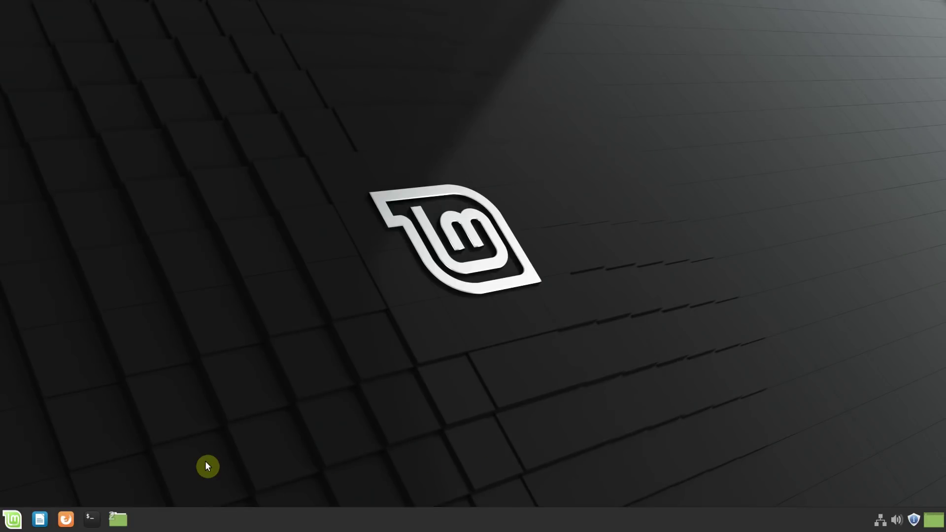
- Pin Firefox, Terminal and the file manager to the panel
right_click(67, 518)
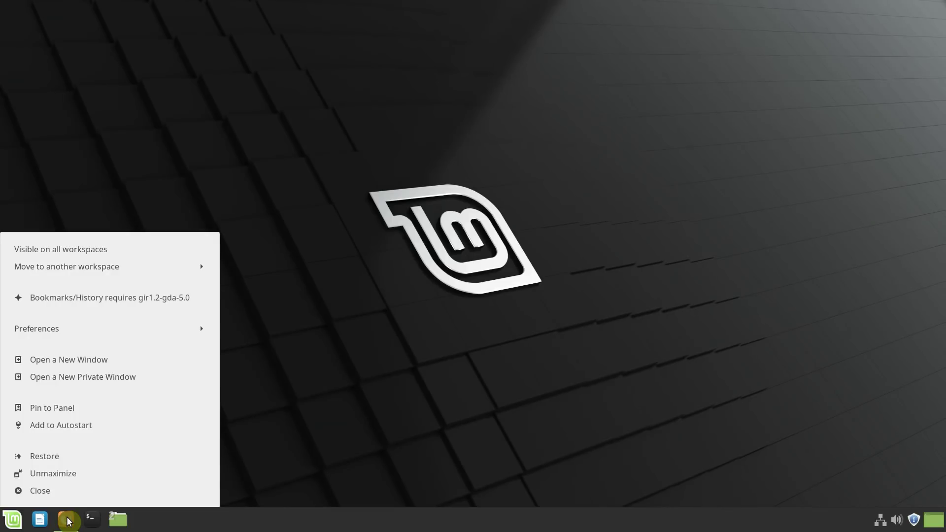
click(81, 412)
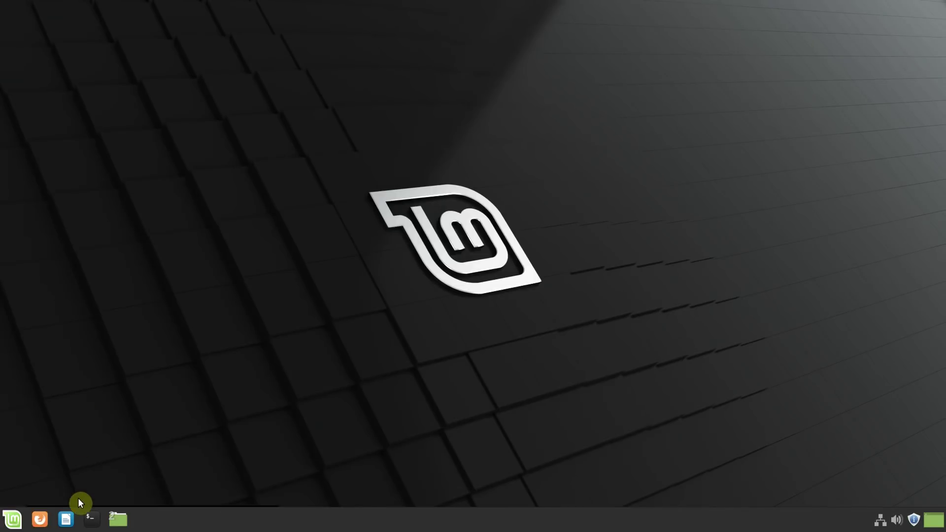
right_click(94, 519)
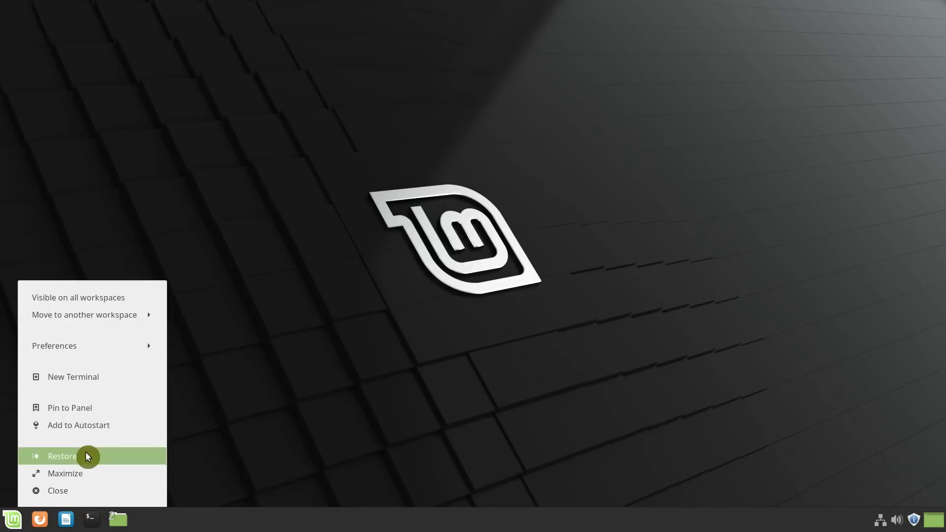
click(91, 409)
right_click(126, 518)
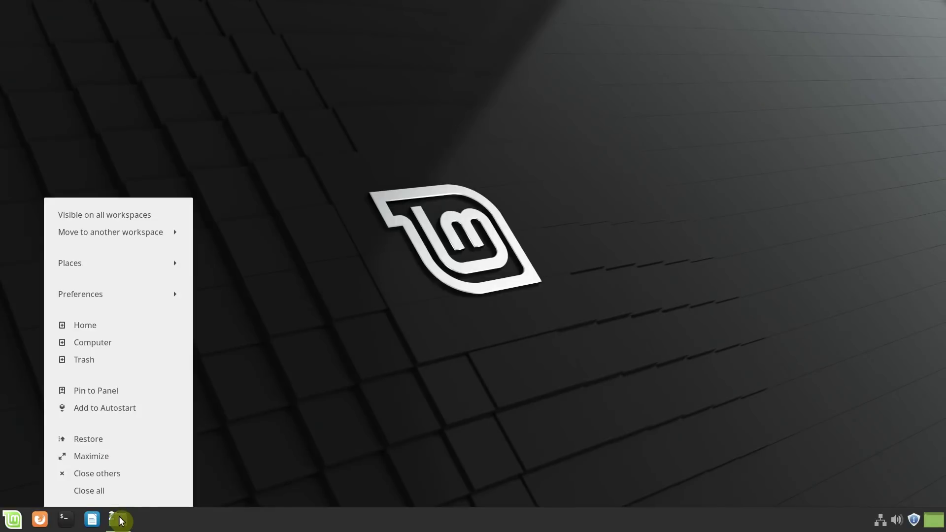
click(122, 392)
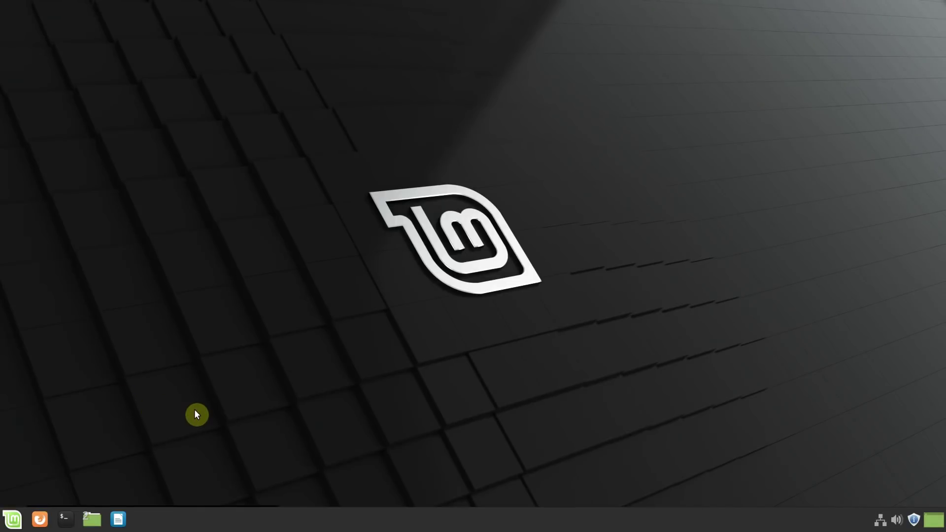
- Launch Terminal from its pinned panel icon, minimize it, reopen it, then close it
click(67, 521)
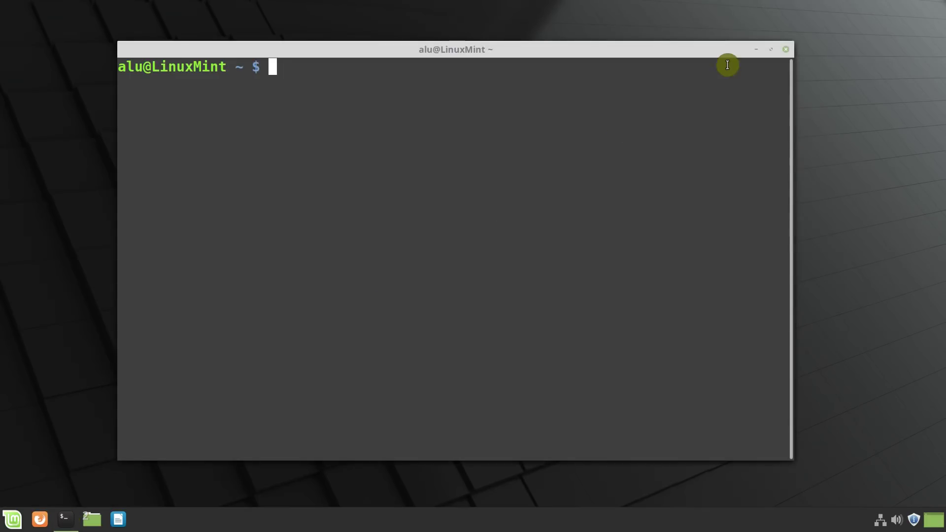
click(786, 49)
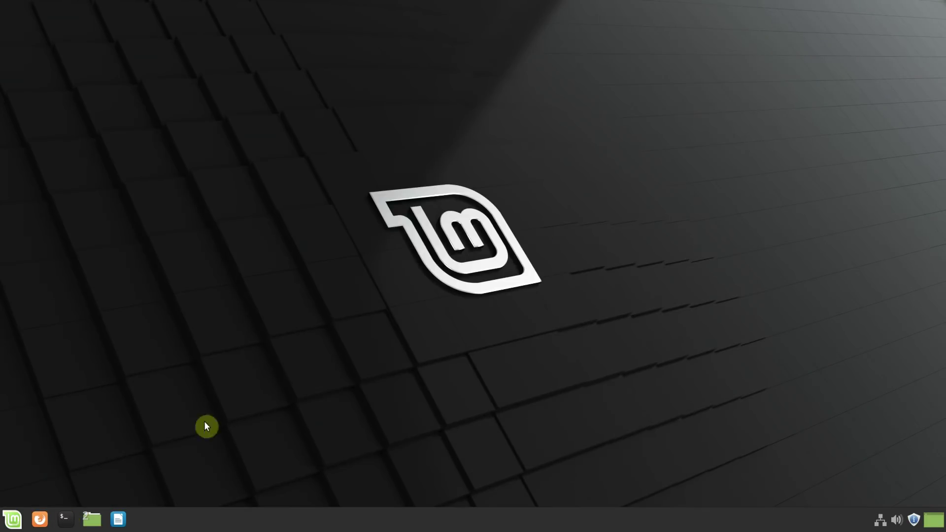
click(68, 519)
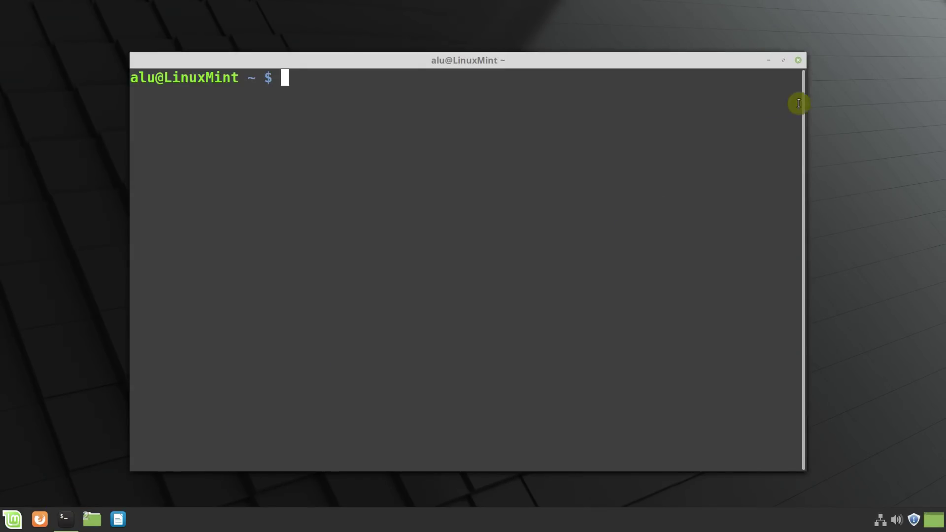
click(798, 60)
- From System Settings > Applets, open Icing Task Manager's configuration window and scroll its options
click(11, 520)
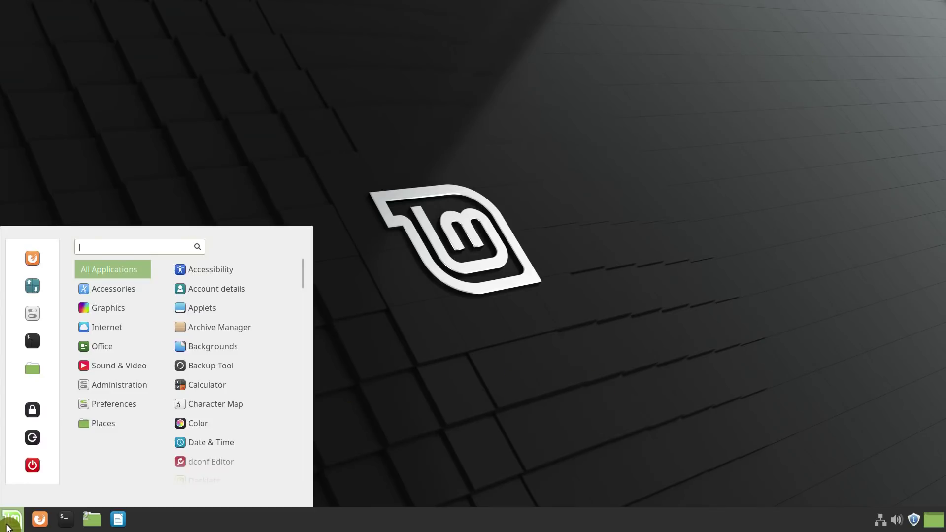
click(31, 313)
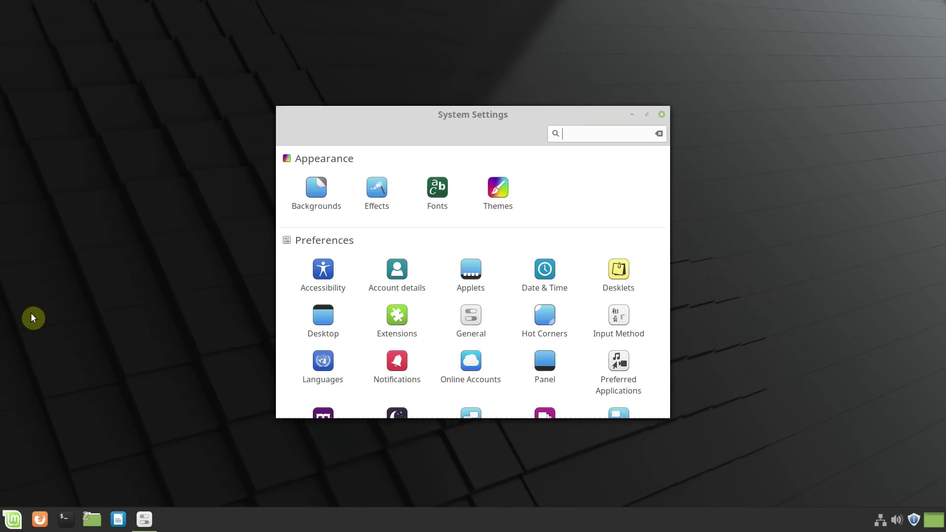
click(477, 279)
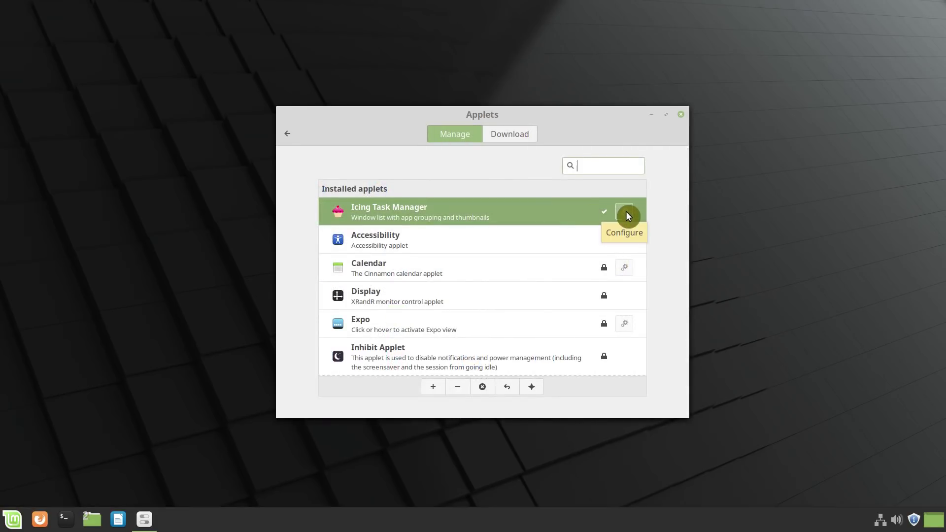
click(625, 212)
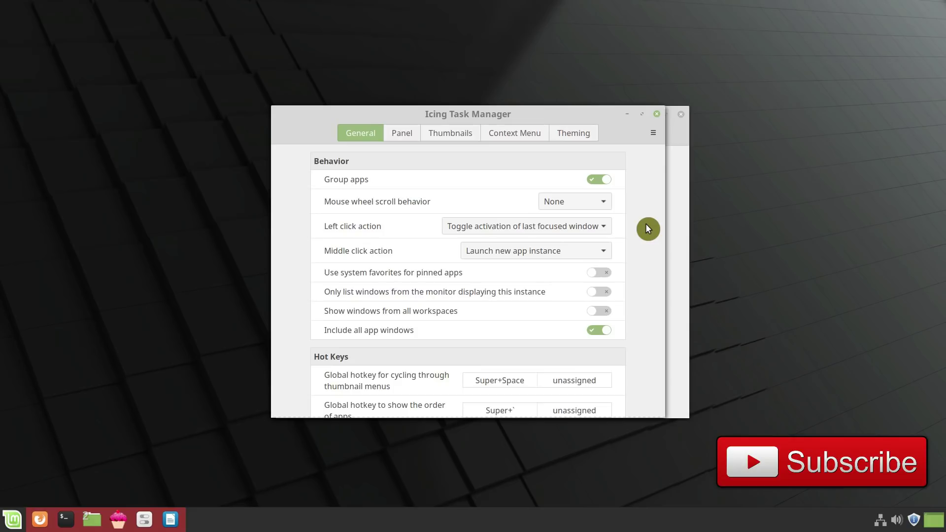
scroll(648, 225, down, 3)
scroll(647, 226, up, 3)
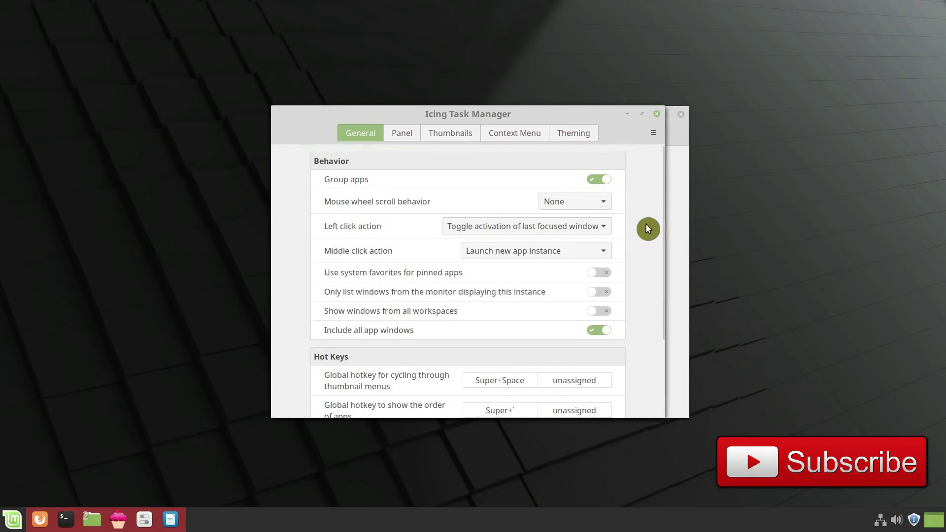
scroll(643, 245, down, 3)
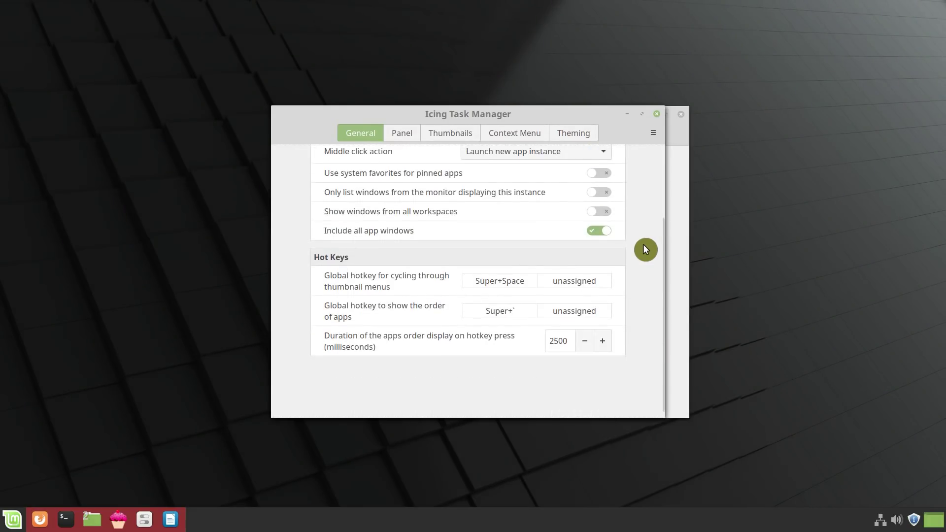
scroll(643, 244, up, 3)
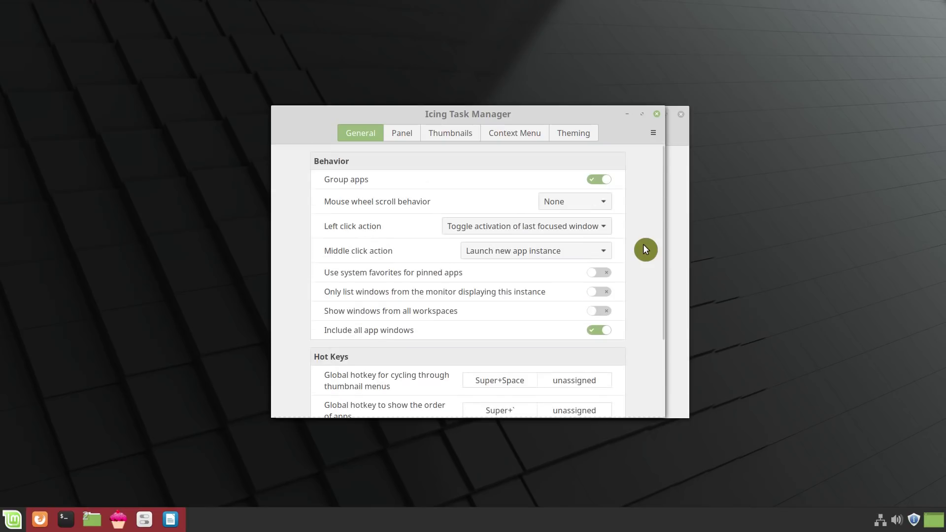
- On the Panel tab, keep the launcher animation at None and test launching Terminal
click(403, 138)
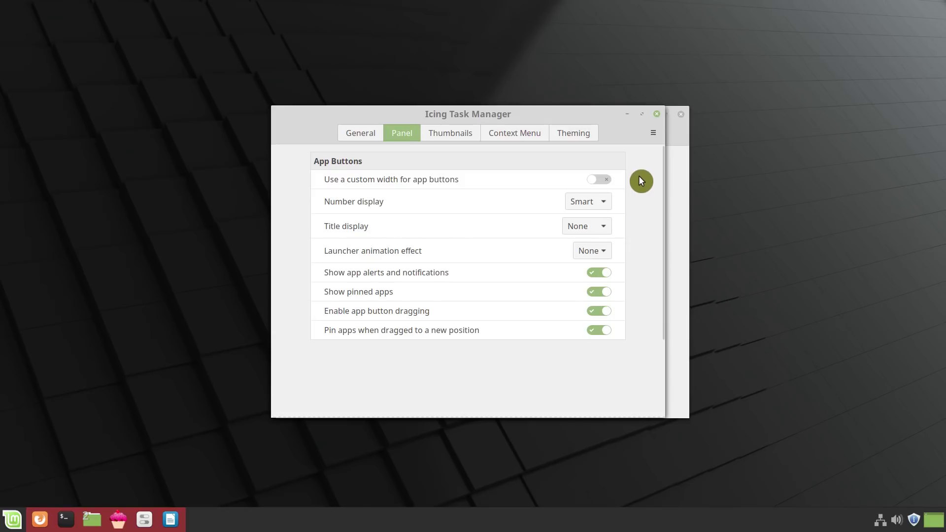
click(600, 251)
click(600, 251)
click(600, 252)
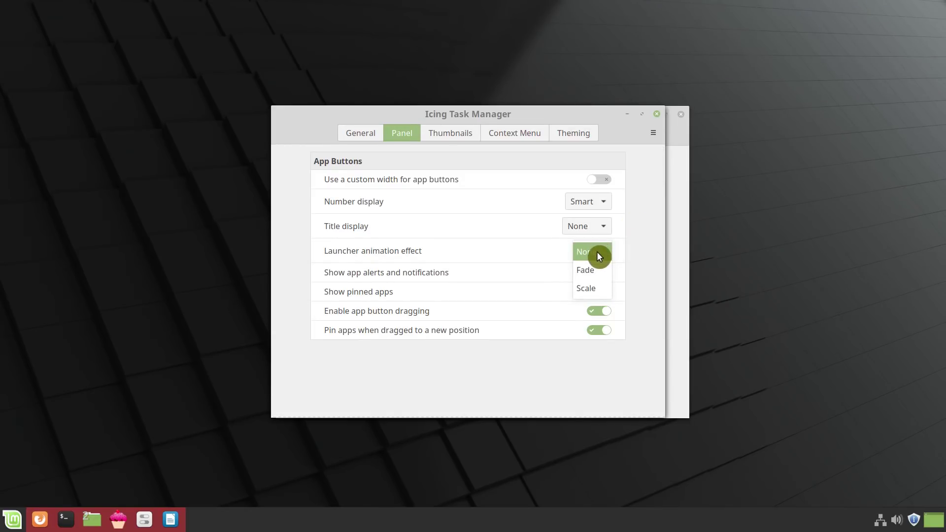
click(619, 254)
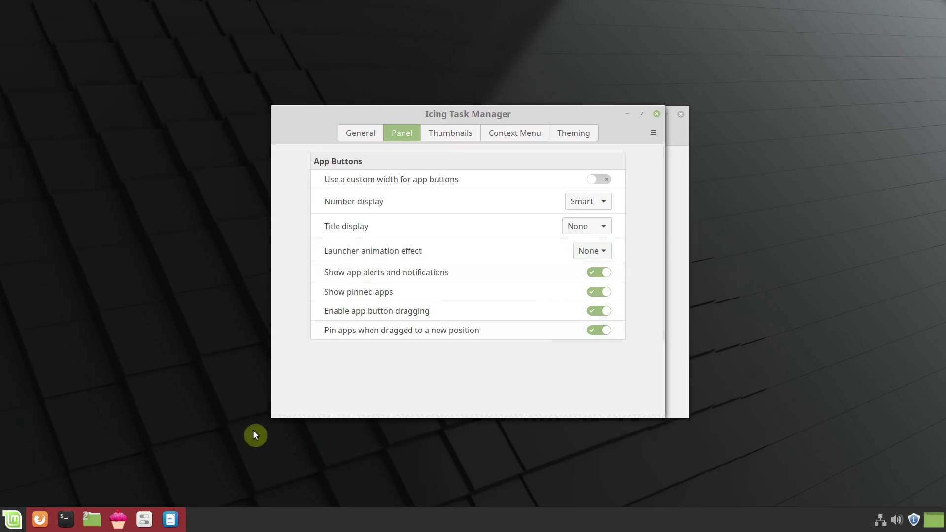
click(67, 520)
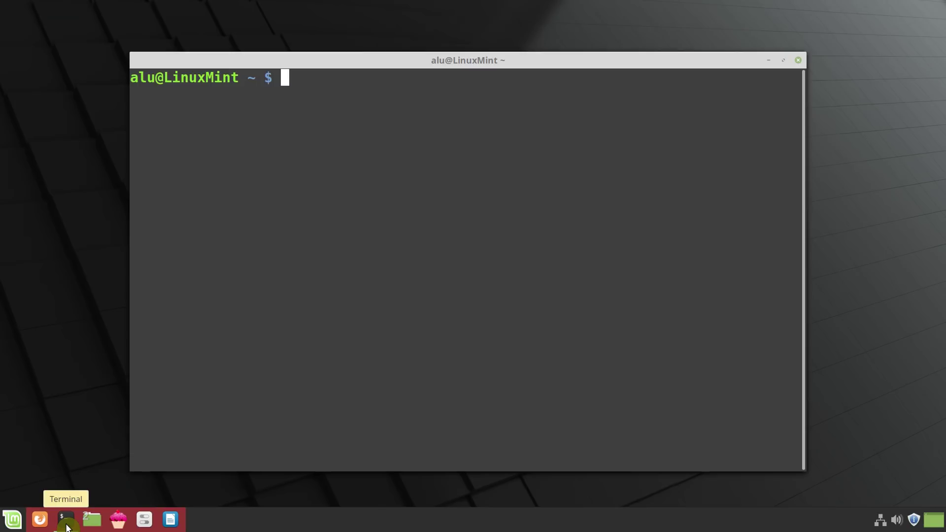
click(800, 57)
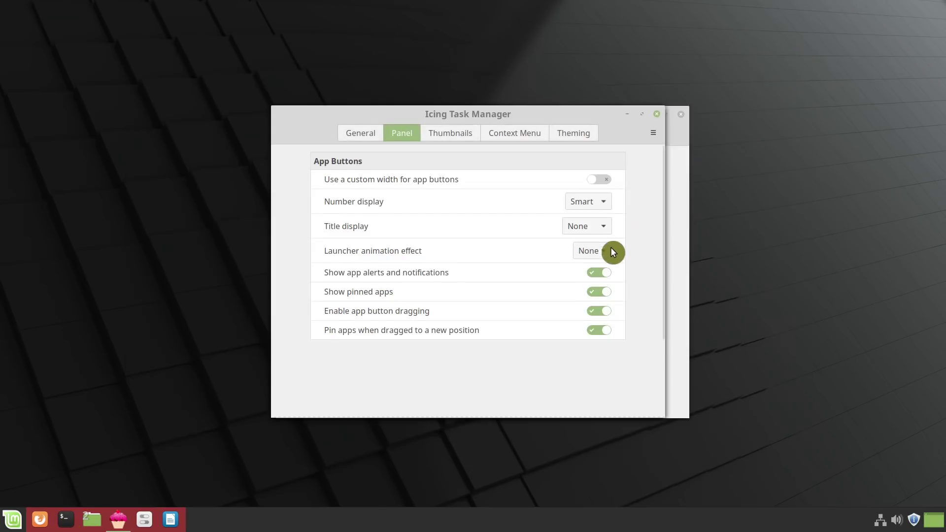
- Set the launcher animation effect to Scale and preview it by launching Terminal
click(605, 248)
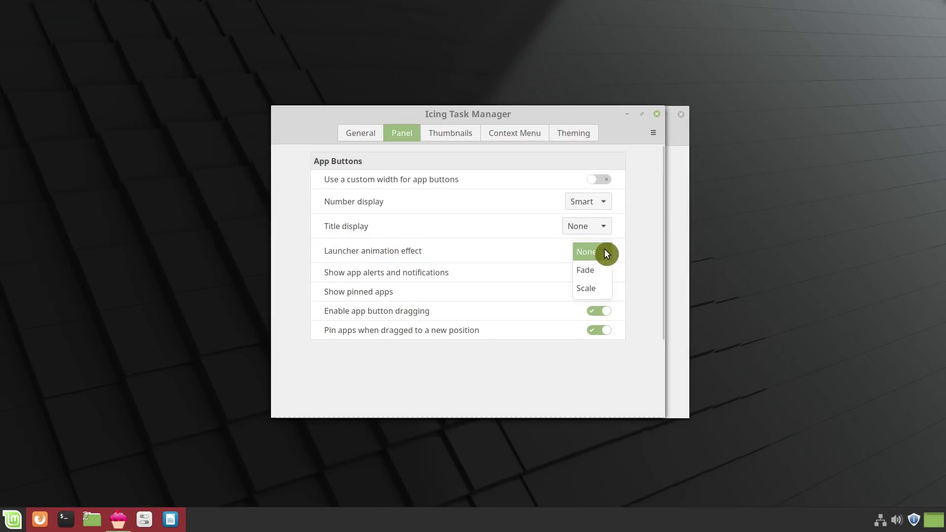
click(598, 290)
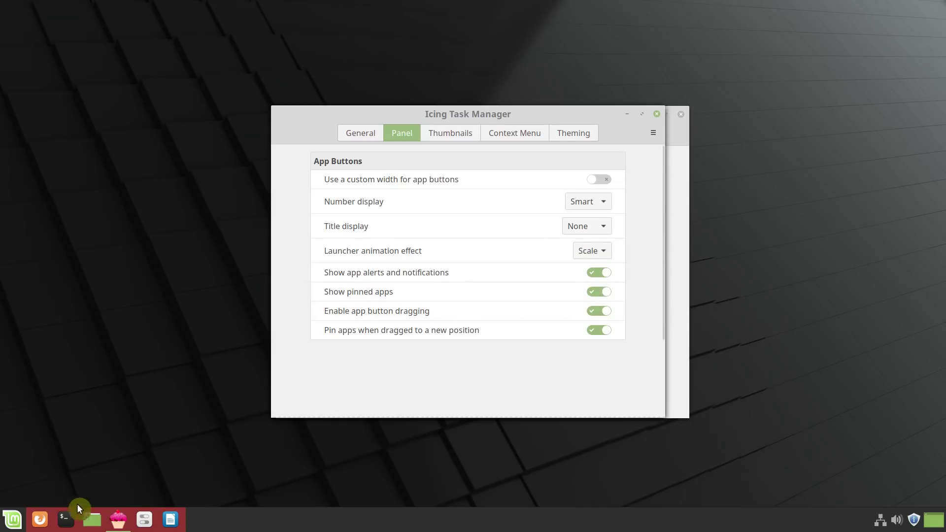
click(64, 526)
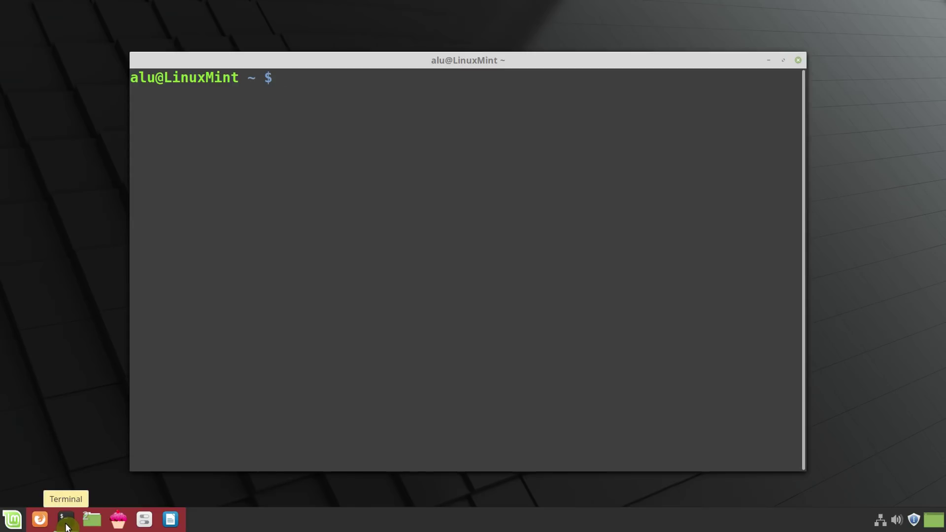
right_click(67, 526)
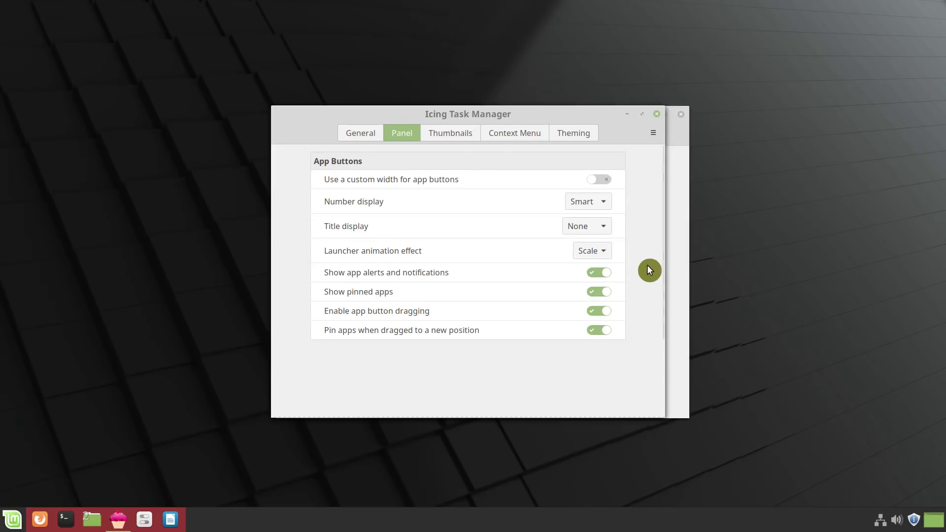
- Browse the Thumbnails and Context Menu tabs, previewing the Files icon's right-click menu
click(467, 133)
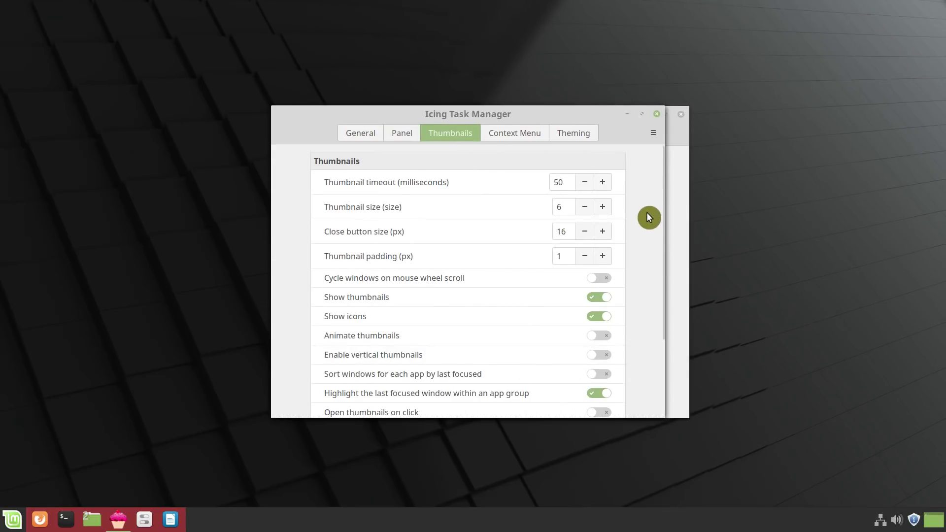
scroll(647, 213, down, 5)
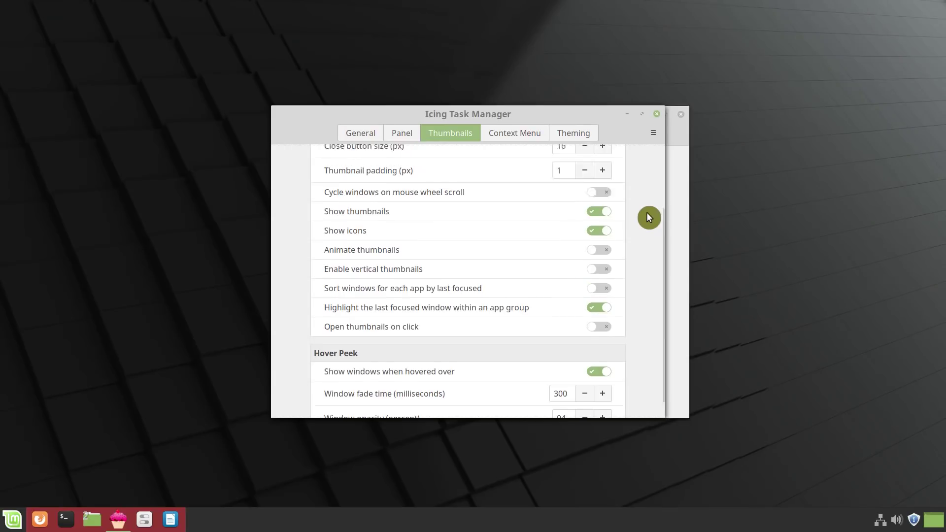
scroll(647, 214, up, 5)
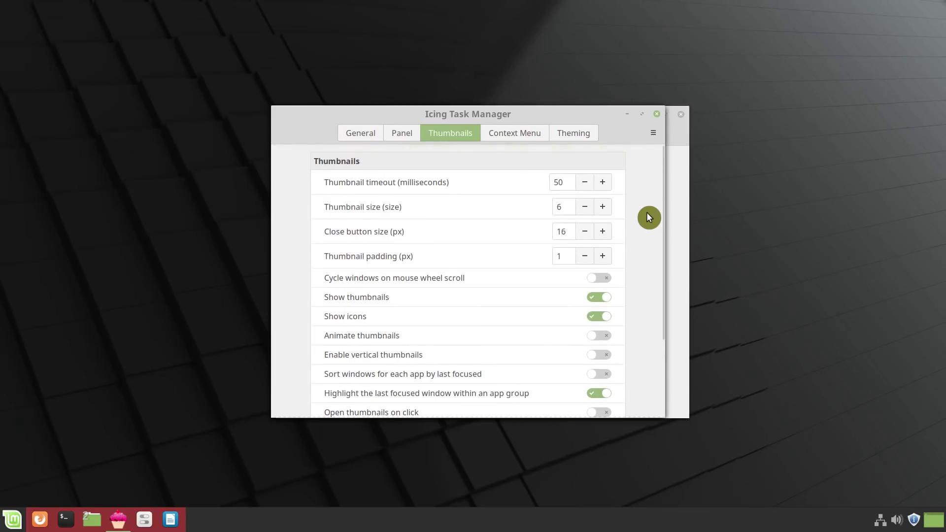
click(525, 134)
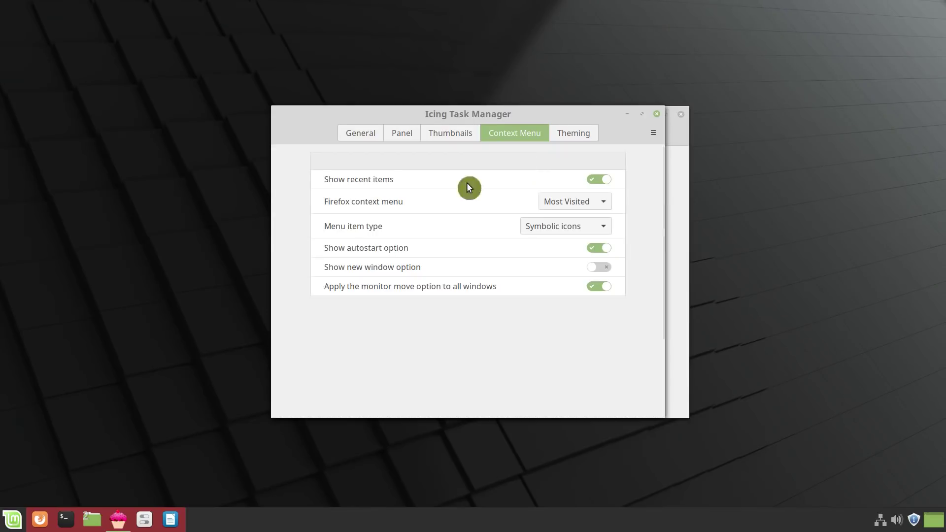
right_click(86, 523)
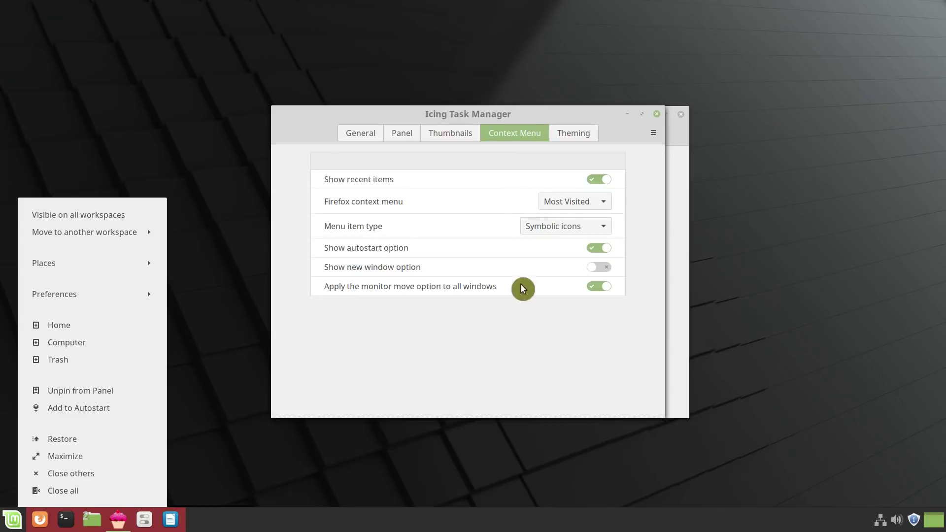
click(568, 217)
- On the Theming tab, apply the Mint Y and Variants preset, then close the settings window
click(584, 134)
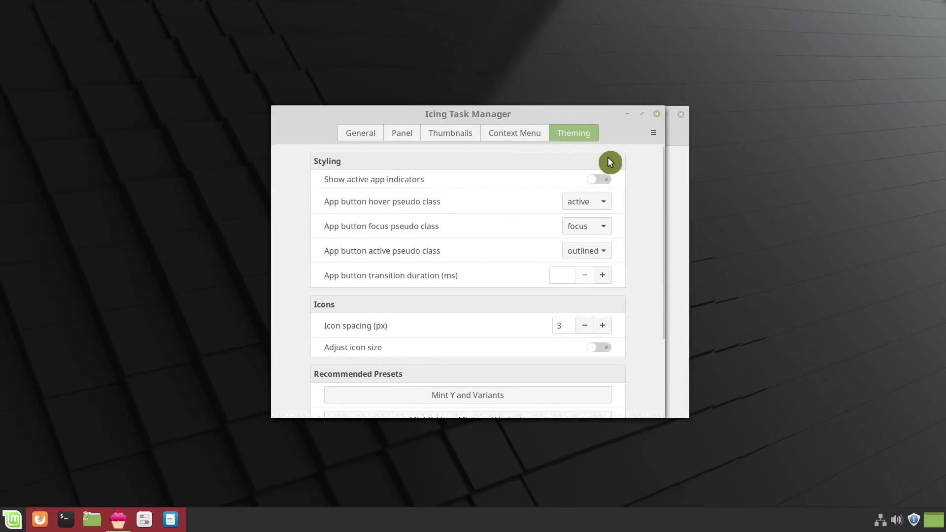
scroll(639, 221, down, 3)
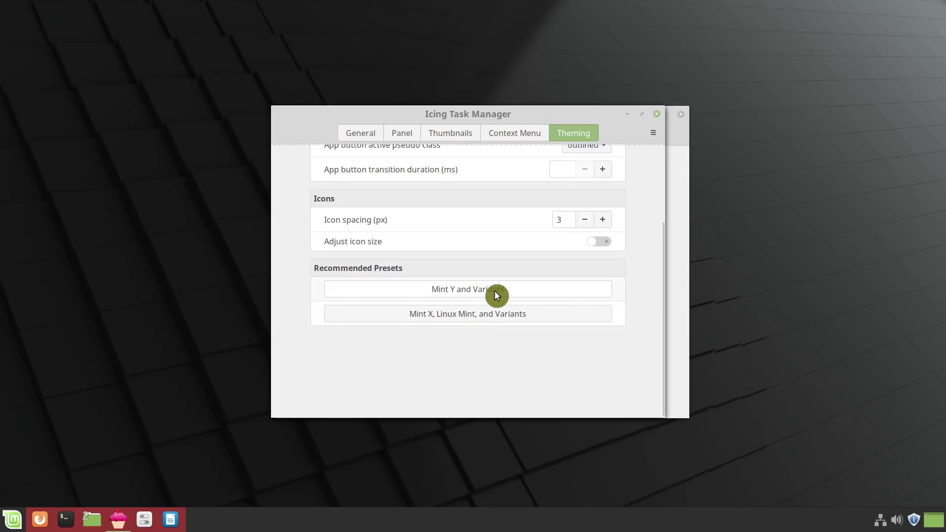
click(493, 312)
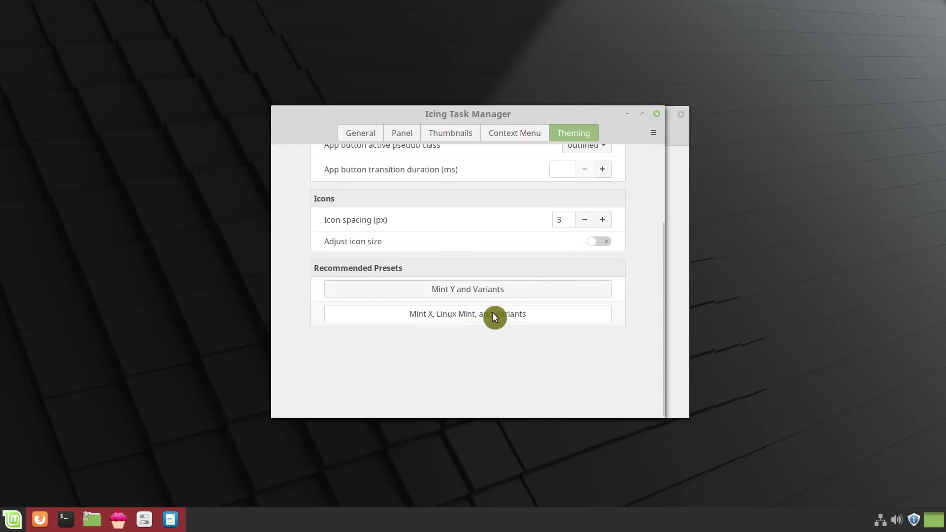
mouse_move(98, 526)
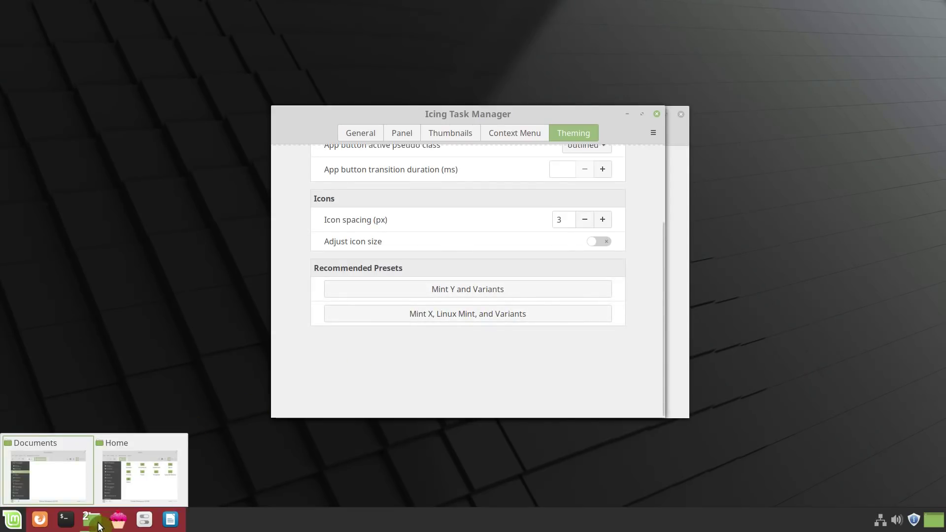
click(472, 292)
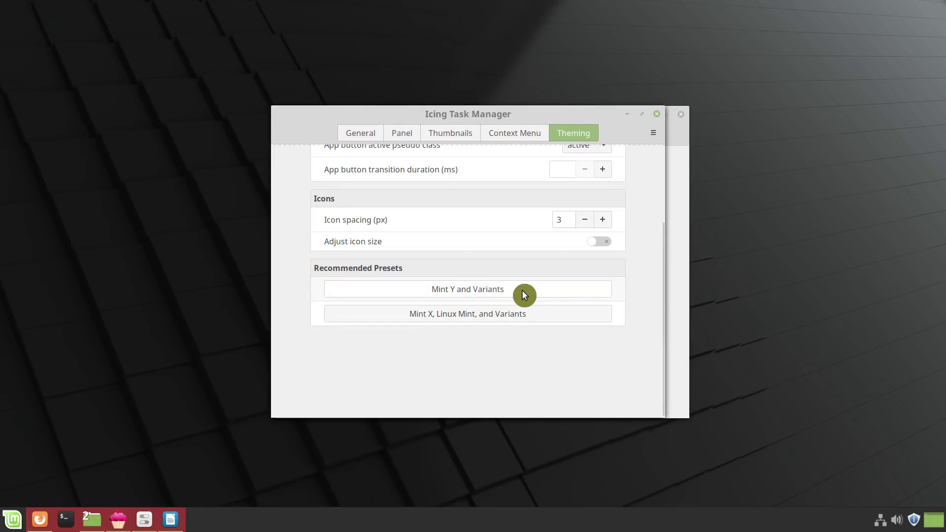
scroll(641, 258, up, 3)
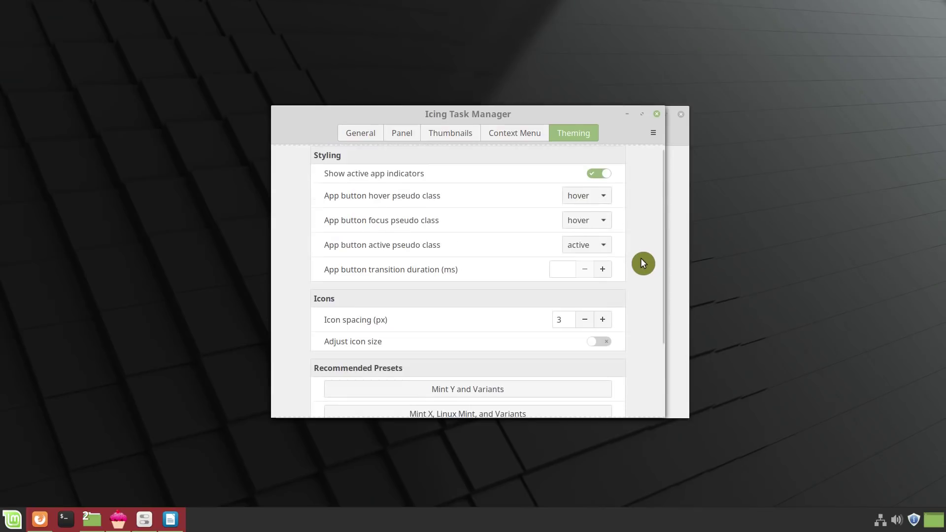
click(656, 114)
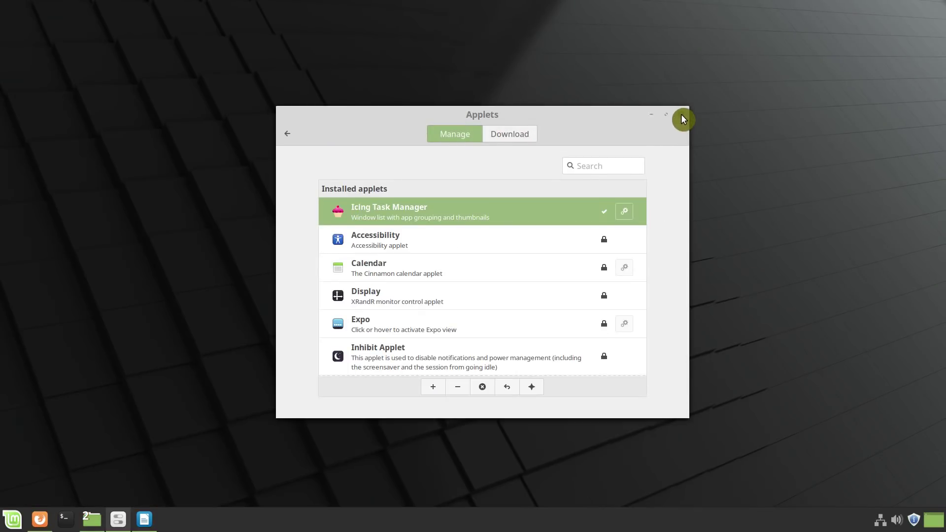
- Close the Applets window and preview the LibreOffice Writer window from its taskbar icon
click(682, 118)
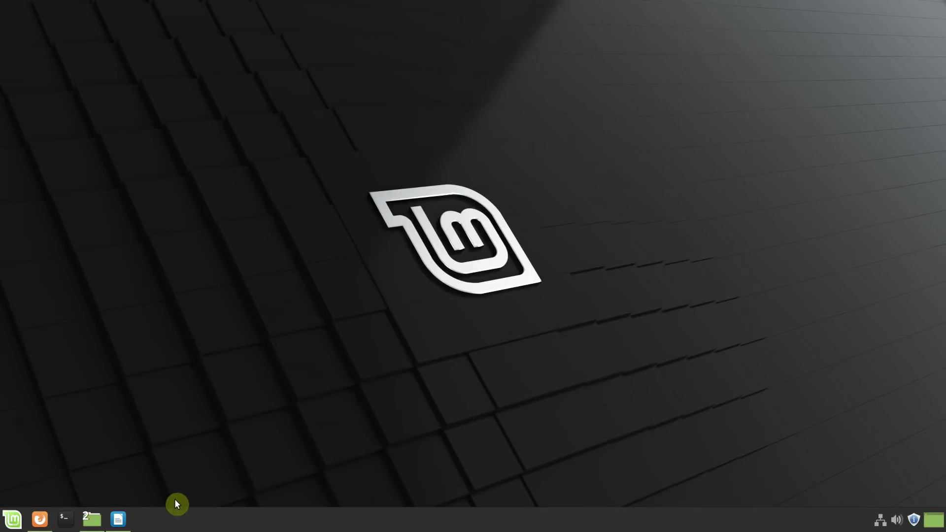
mouse_move(118, 525)
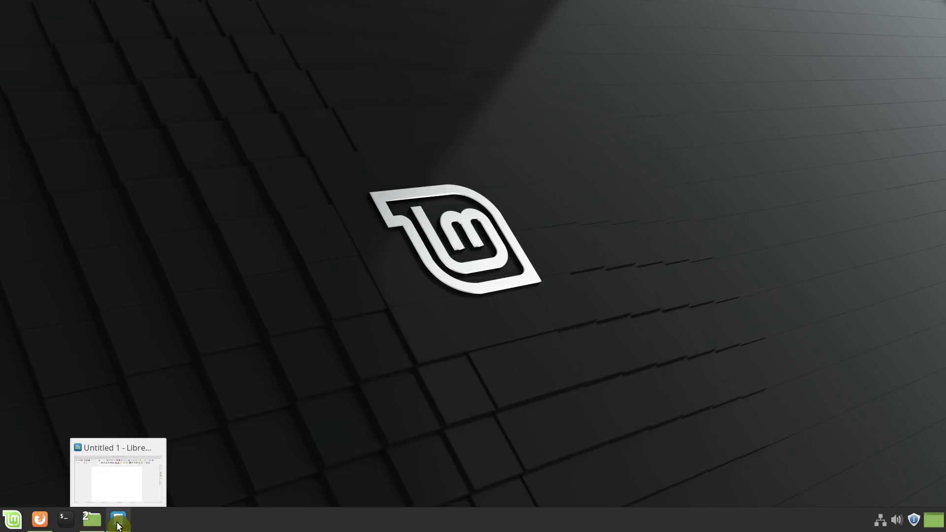